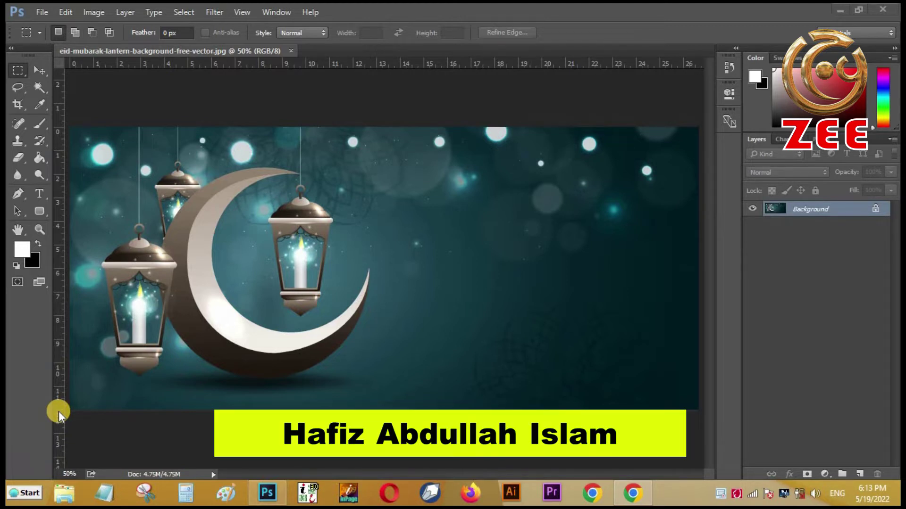
Browse the Edit menu, then bring up the Image menu's commands.
{"action": "left_click", "coordinate": [70, 13]}
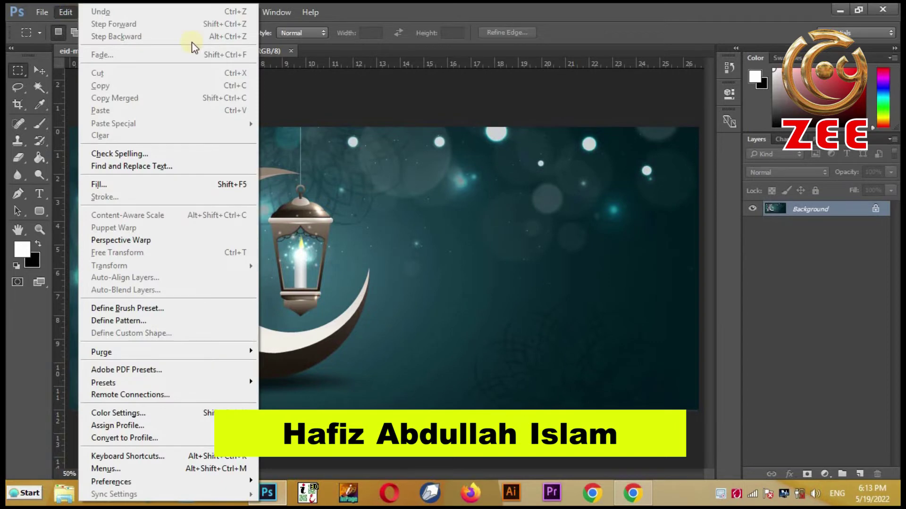
{"action": "left_click", "coordinate": [336, 83]}
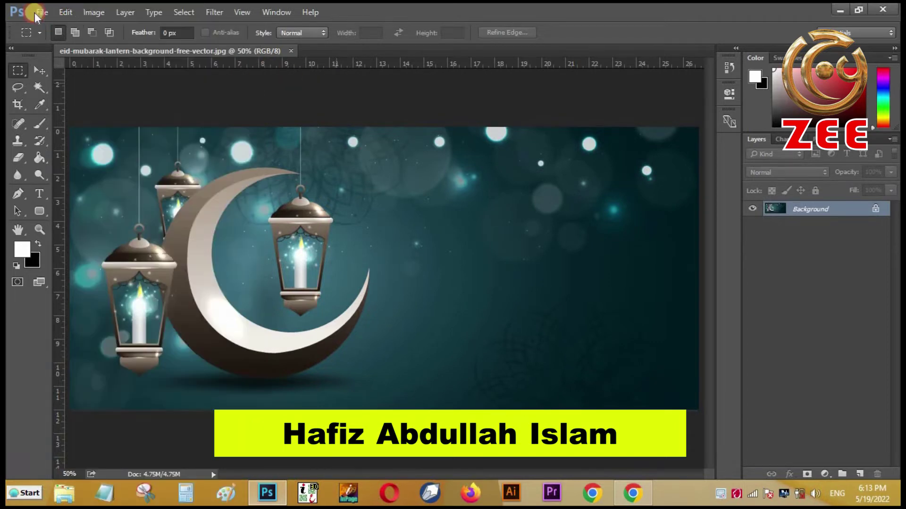
{"action": "left_click", "coordinate": [89, 13]}
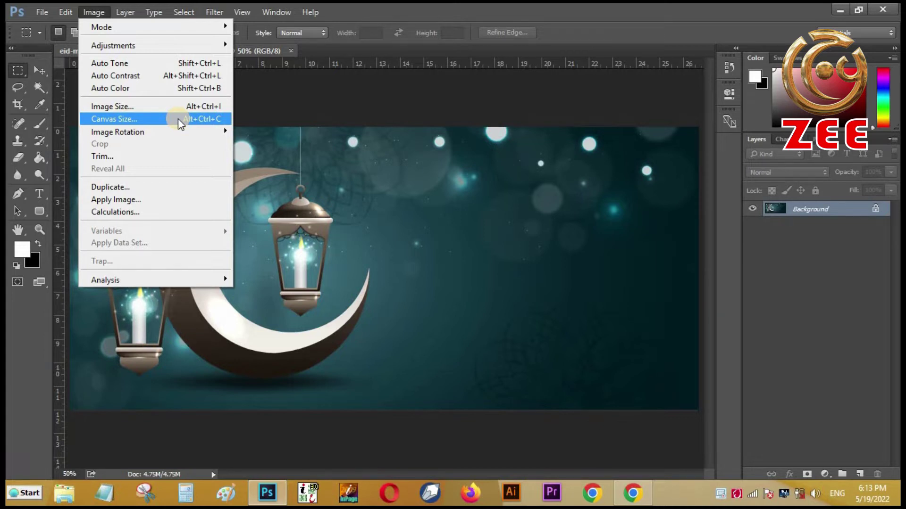
Try Auto Tone, Auto Contrast and Auto Color on the lantern image.
{"action": "left_click", "coordinate": [180, 64]}
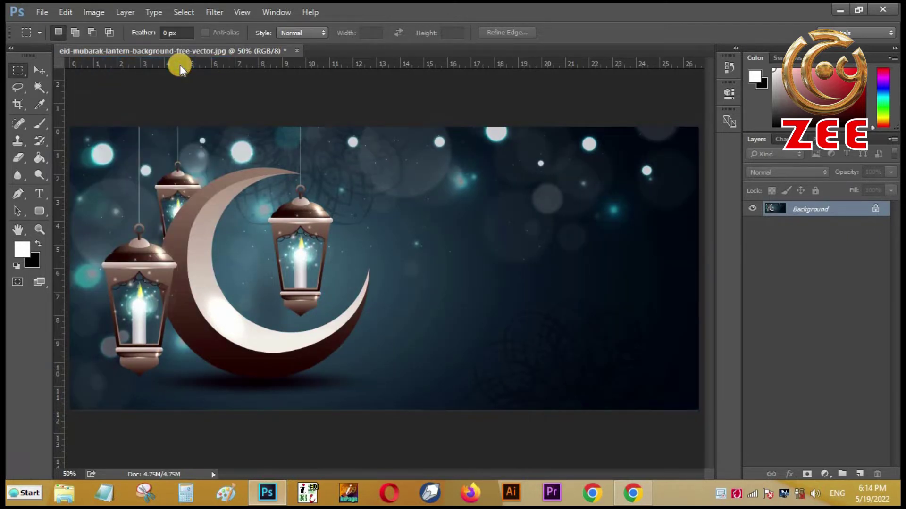
{"action": "key", "text": "ctrl+z"}
{"action": "left_click", "coordinate": [102, 12]}
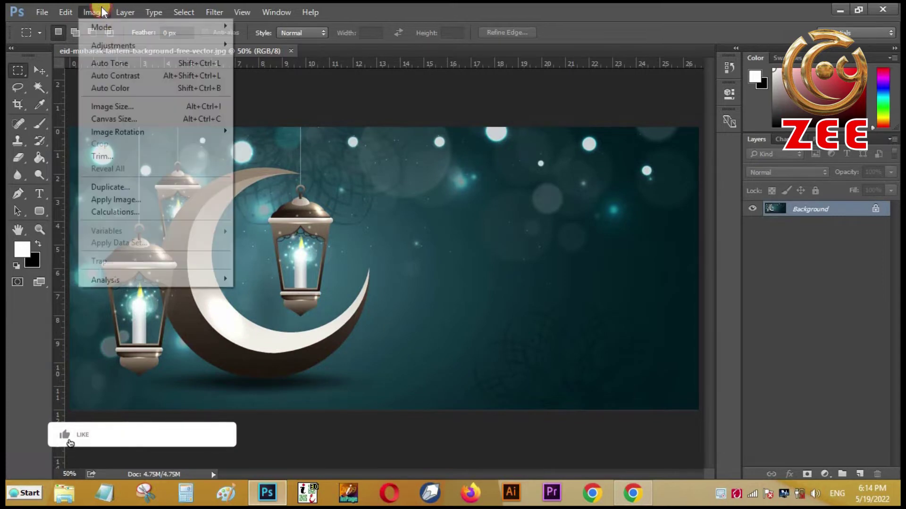
{"action": "left_click", "coordinate": [143, 59]}
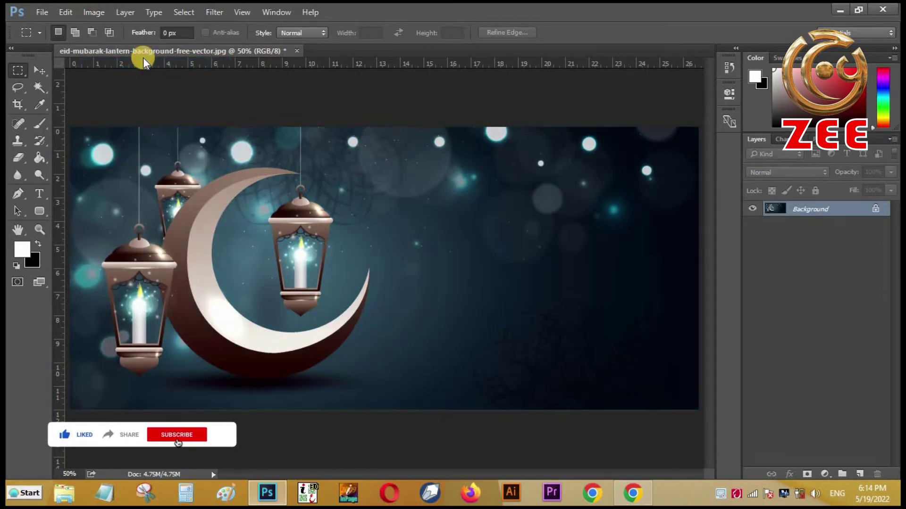
{"action": "left_click", "coordinate": [95, 10]}
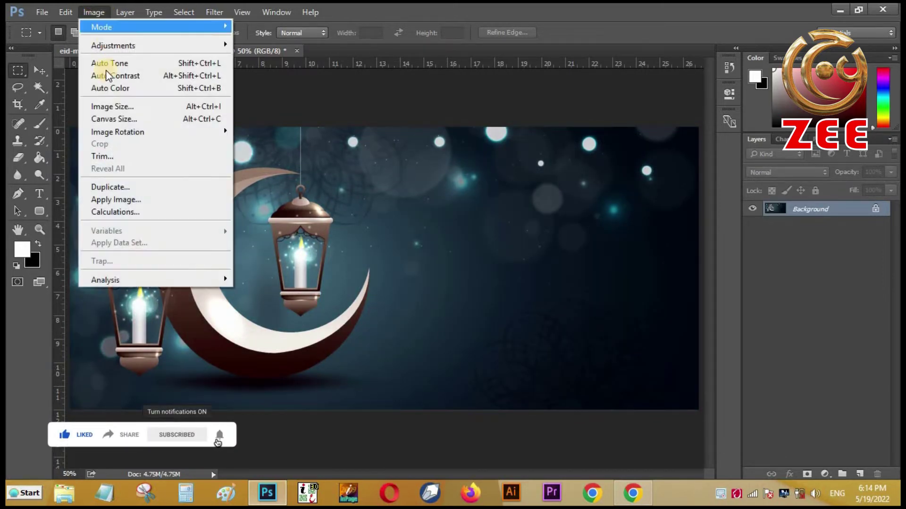
{"action": "left_click", "coordinate": [109, 76]}
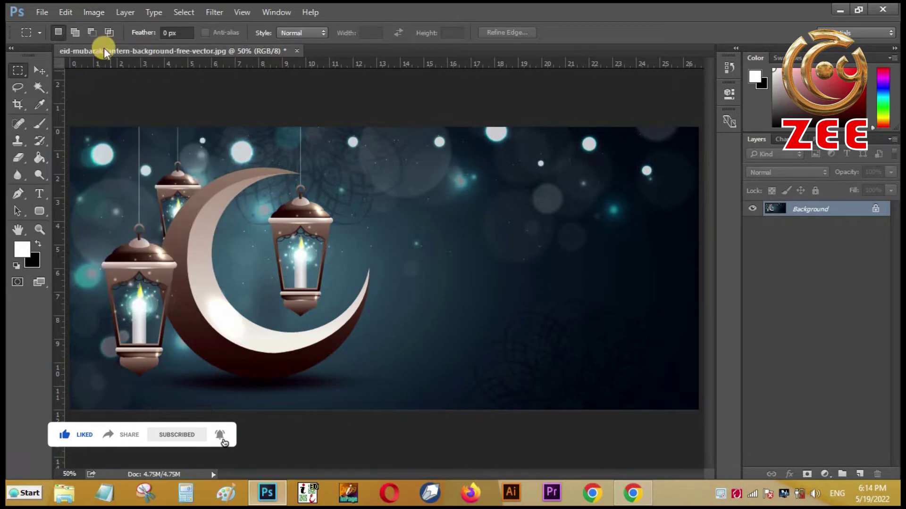
{"action": "left_click", "coordinate": [99, 11]}
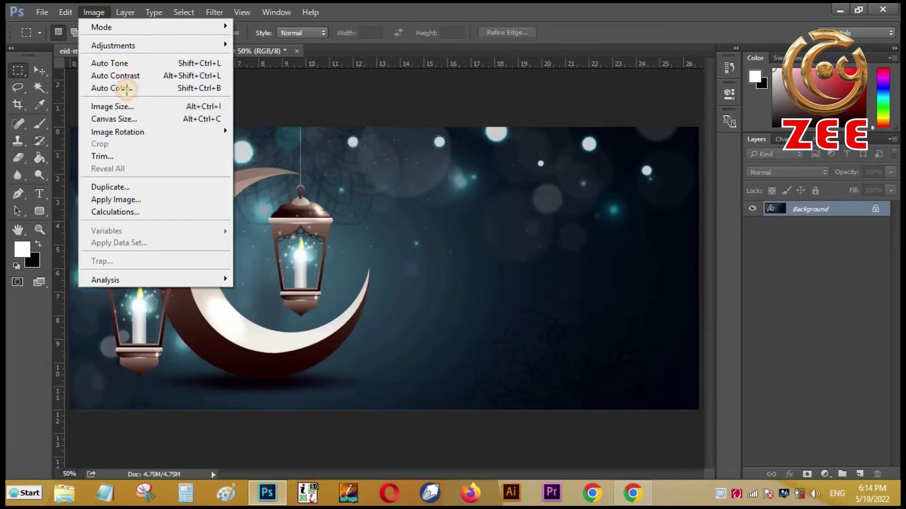
{"action": "left_click", "coordinate": [126, 89]}
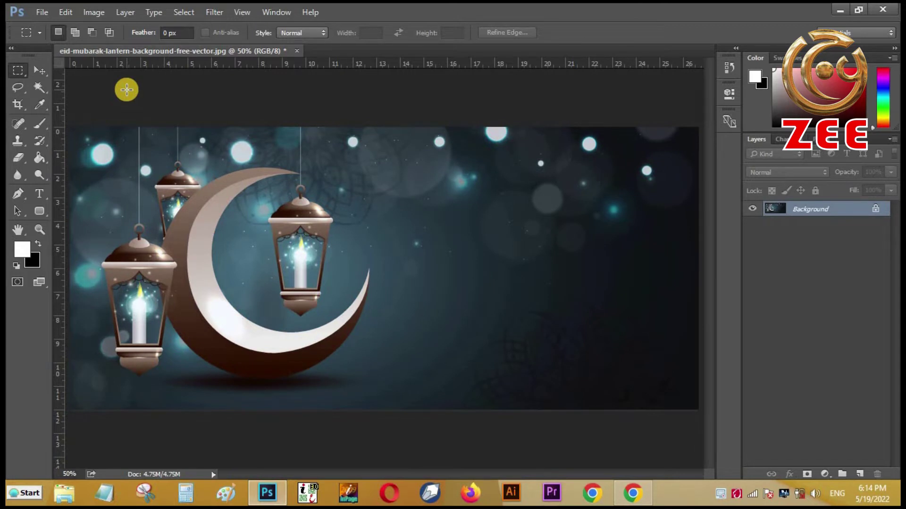
Undo the layer unlock and Auto Color, back to the brighter teal original colours.
{"action": "left_click", "coordinate": [875, 208]}
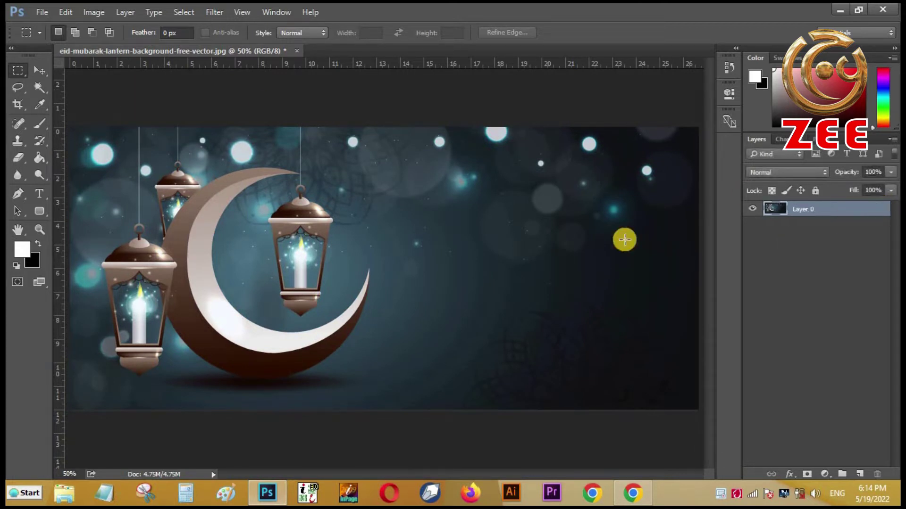
{"action": "key", "text": "ctrl+alt+z"}
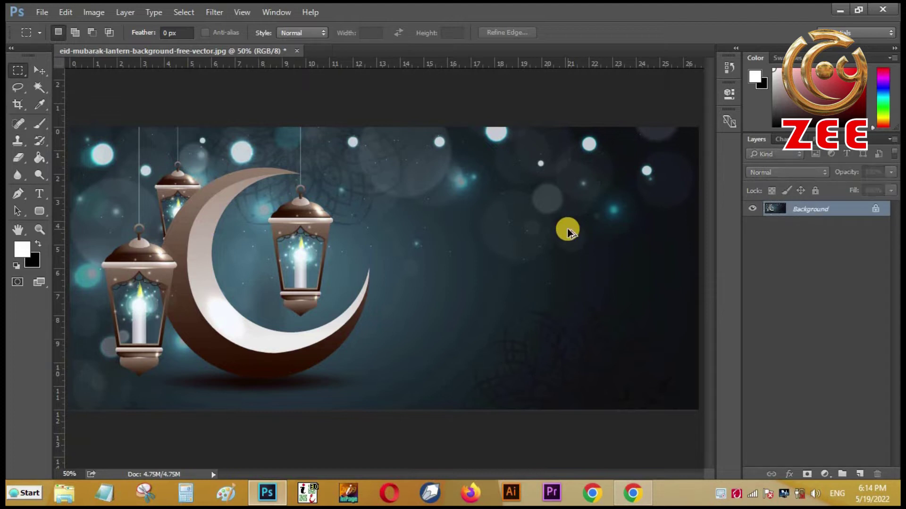
{"action": "key", "text": "ctrl+alt+z"}
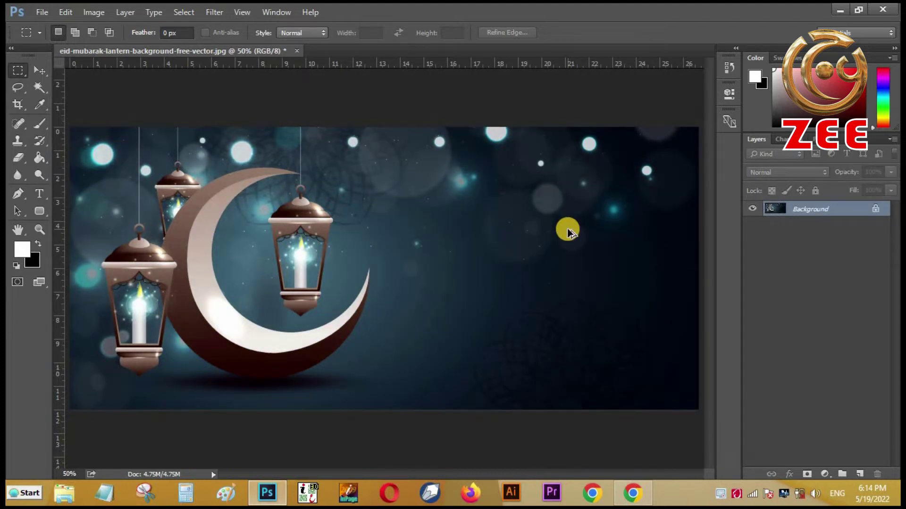
{"action": "key", "text": "ctrl+z"}
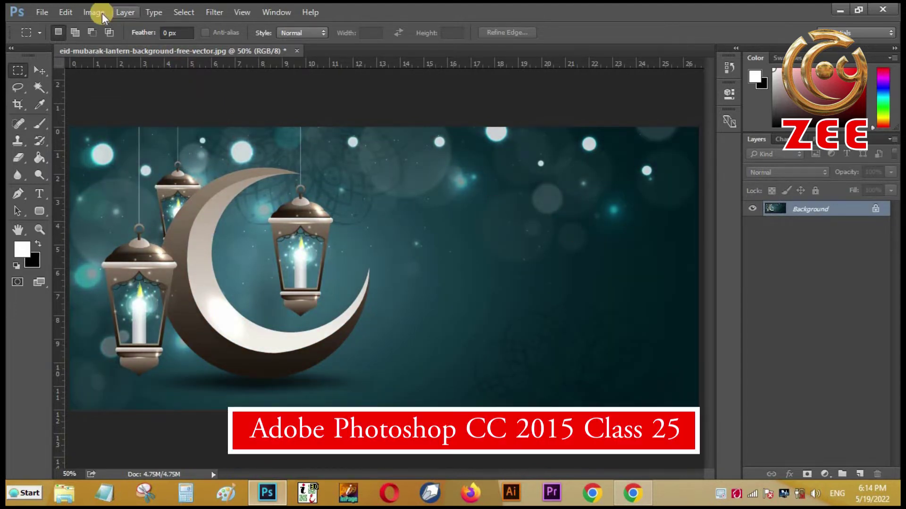
{"action": "left_click", "coordinate": [101, 13]}
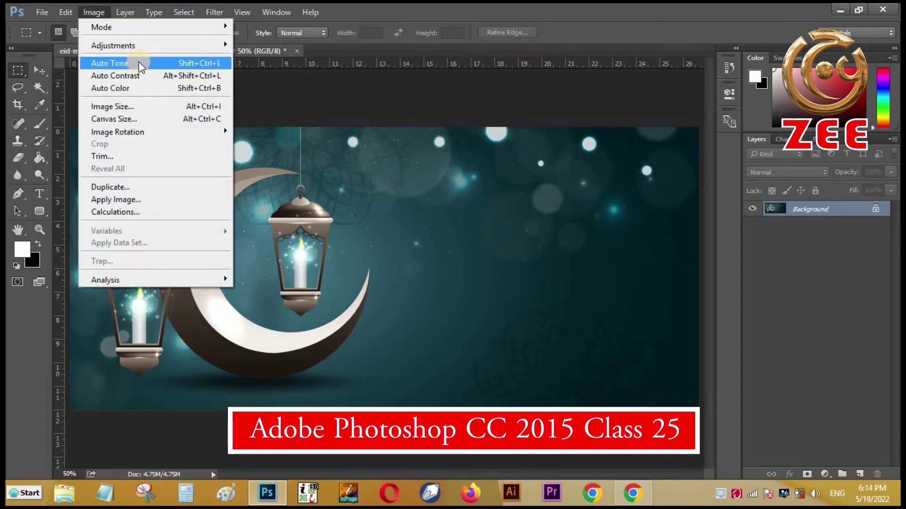
{"action": "left_click", "coordinate": [290, 83]}
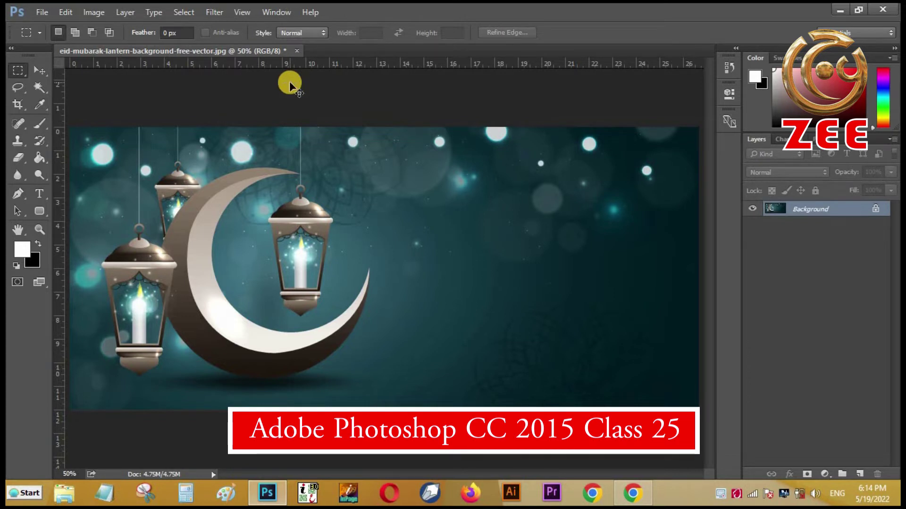
Reapply the darker, higher-contrast correction and open the Image Size dialog with Alt+Ctrl+I.
{"action": "key", "text": "ctrl+z"}
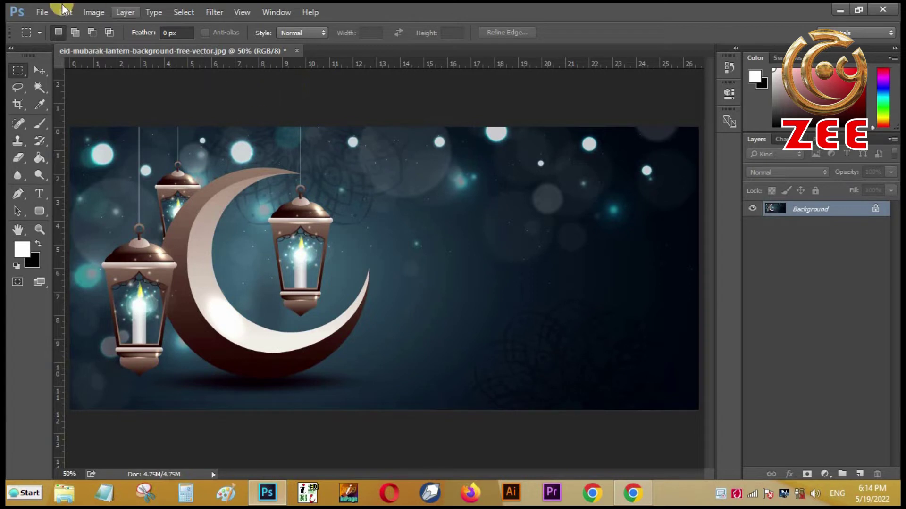
{"action": "left_click", "coordinate": [91, 10]}
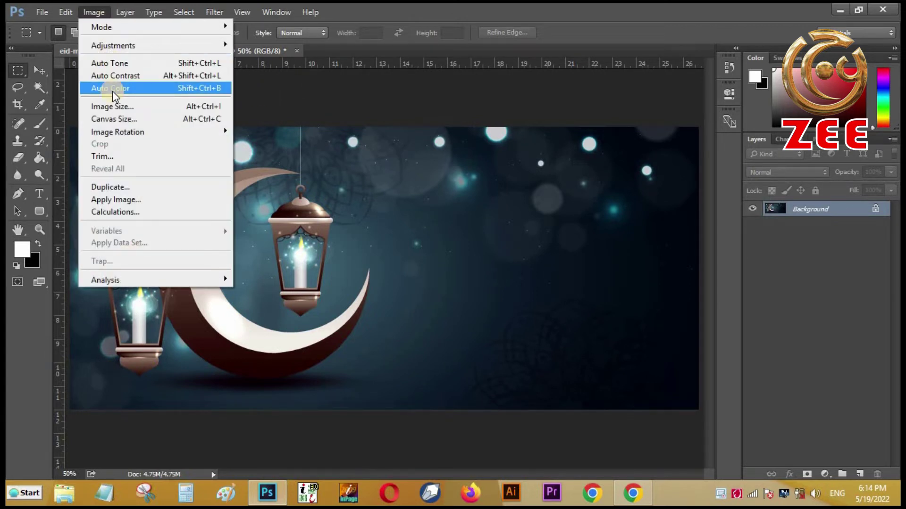
{"action": "left_click", "coordinate": [328, 88]}
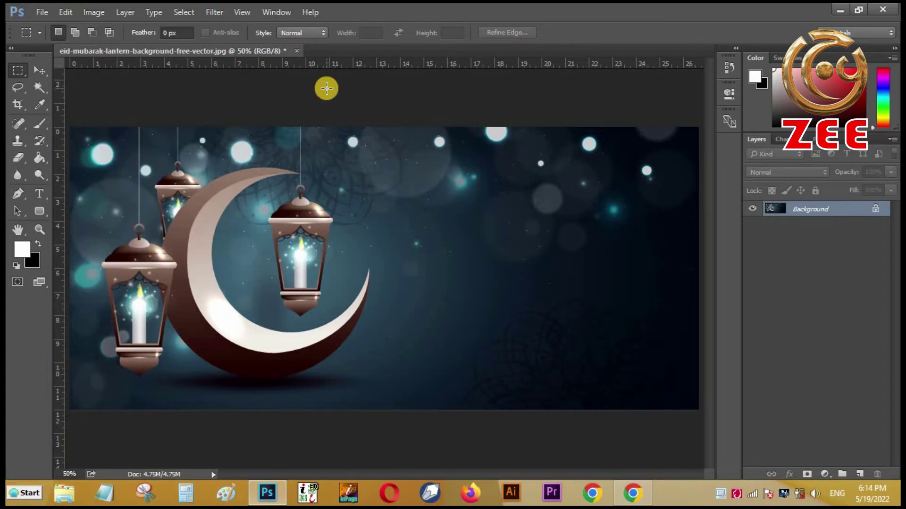
{"action": "key", "text": "ctrl+shift+b"}
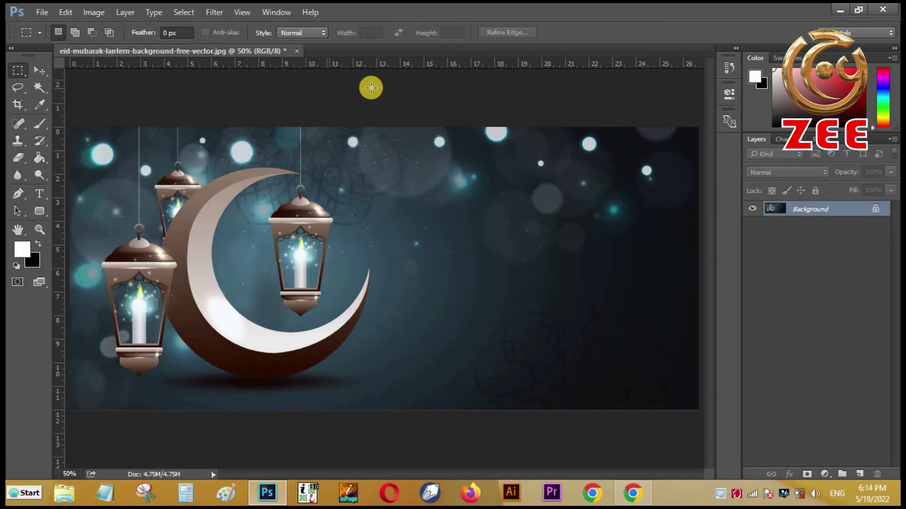
{"action": "left_click", "coordinate": [95, 14]}
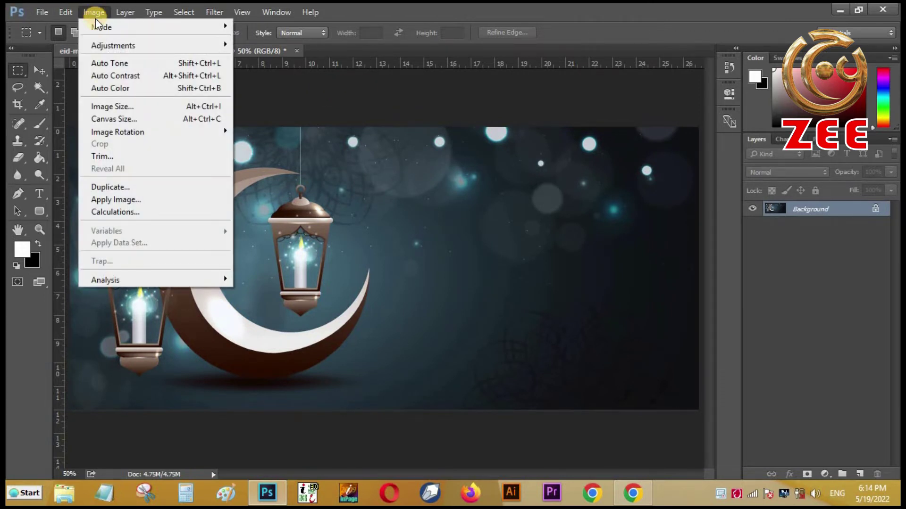
{"action": "left_click", "coordinate": [304, 87]}
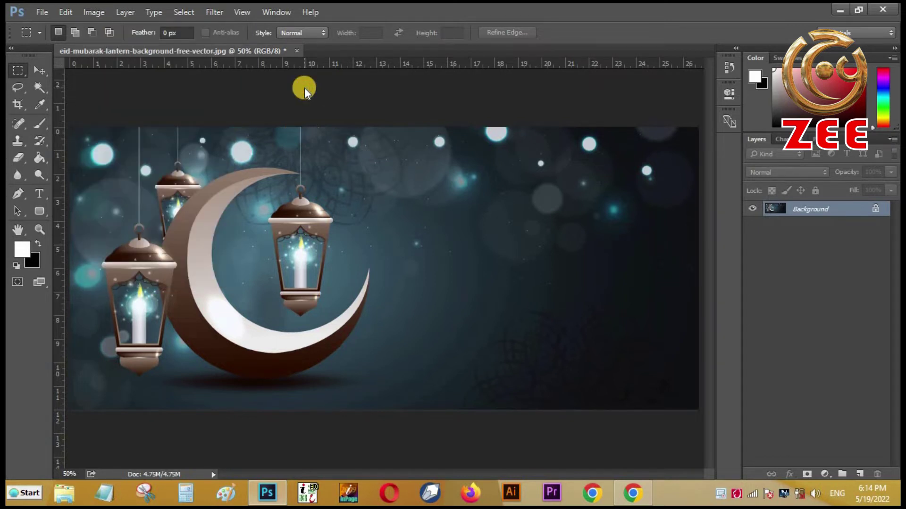
{"action": "key", "text": "ctrl+alt+i"}
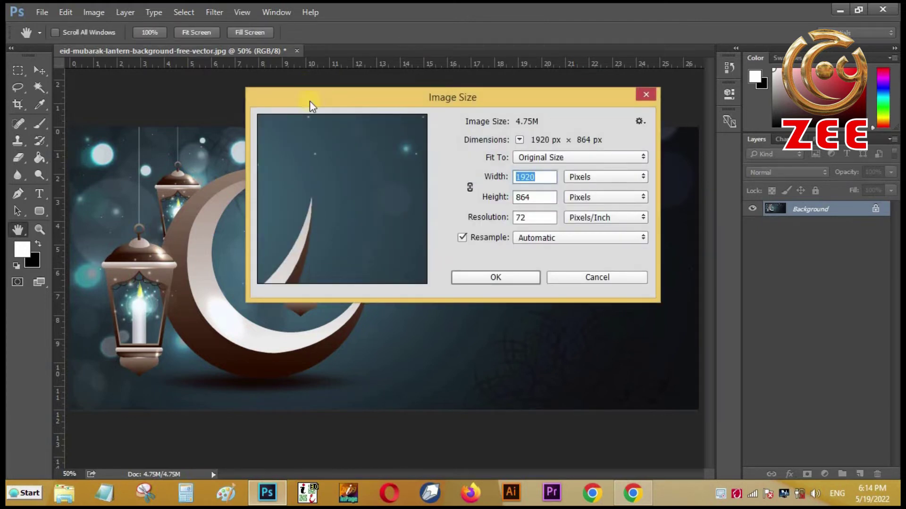
Keep the Original Size preset, link proportions and enter width 2100 so height becomes 945.
{"action": "left_click", "coordinate": [529, 157]}
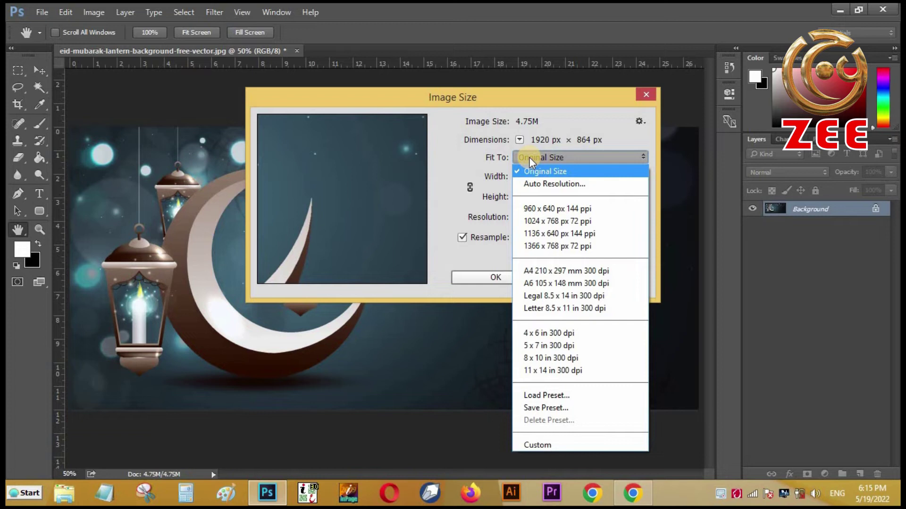
{"action": "left_click", "coordinate": [535, 171]}
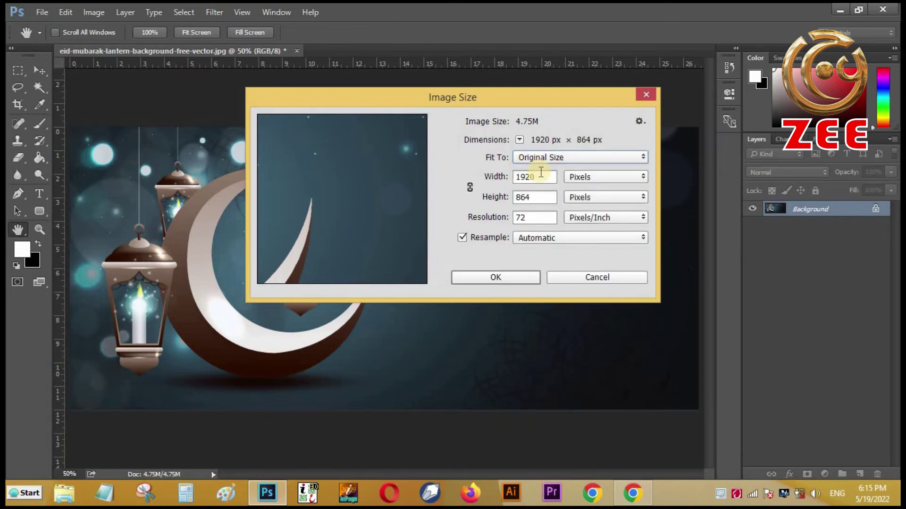
{"action": "left_click", "coordinate": [470, 188]}
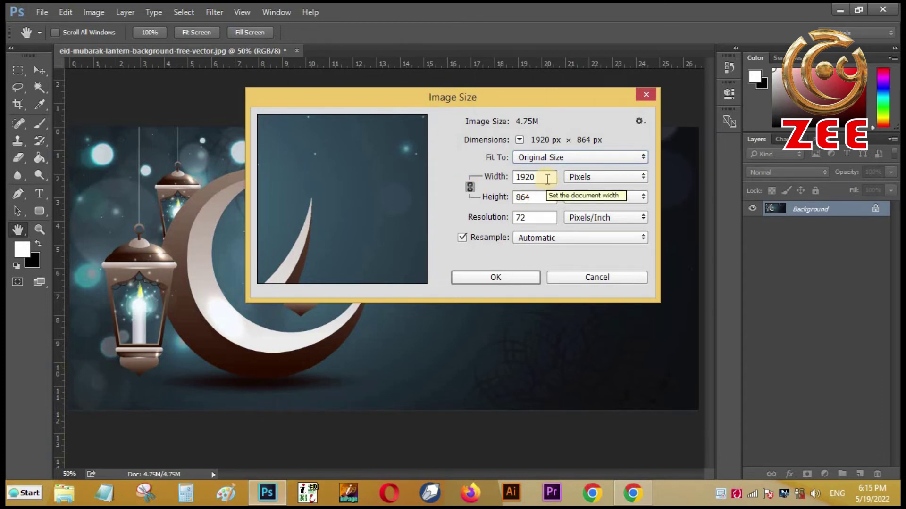
{"action": "left_click", "coordinate": [489, 183]}
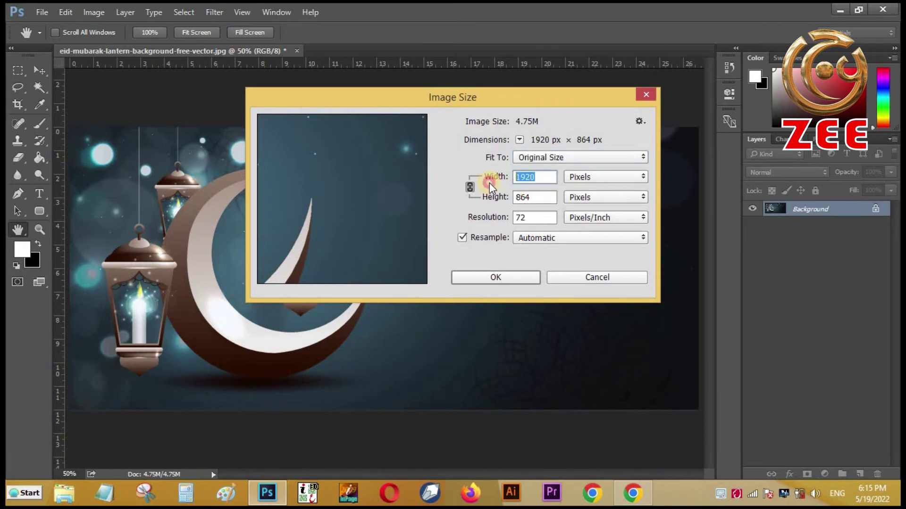
{"action": "type", "text": "21"}
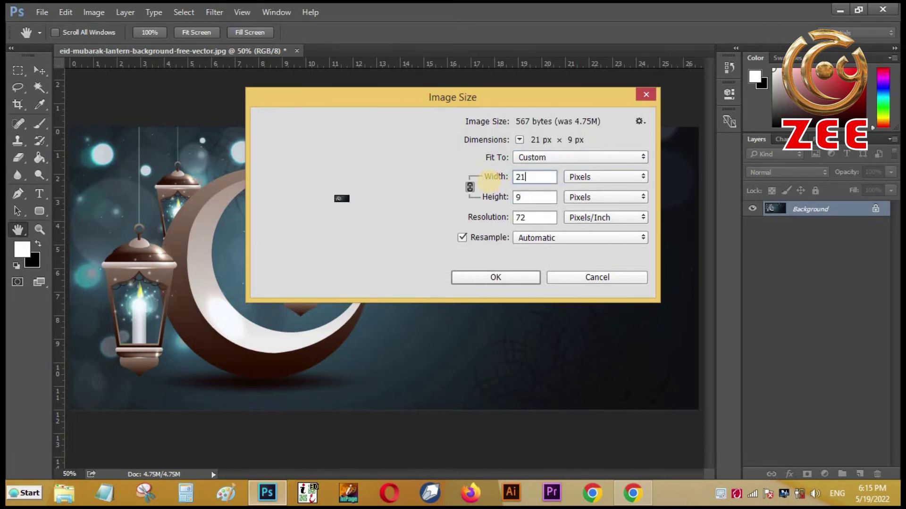
{"action": "type", "text": "00"}
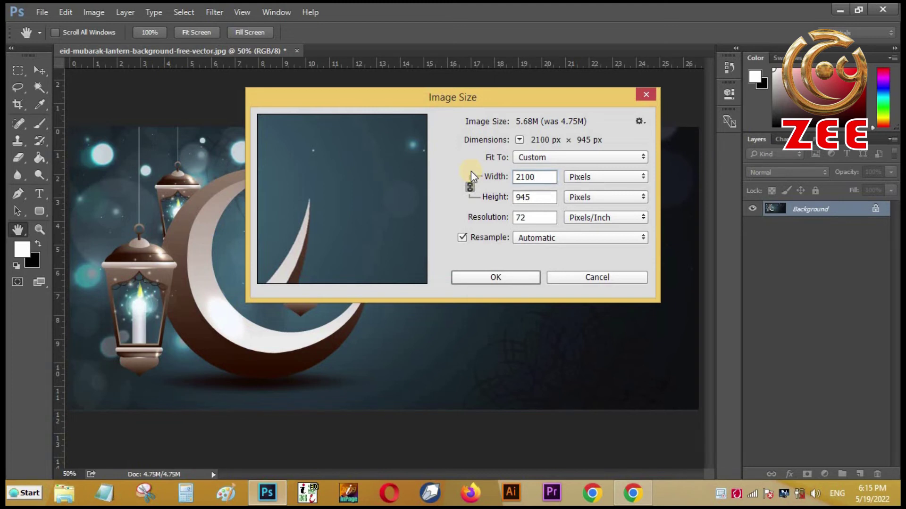
Unlink width from height and set the width to 1920 px.
{"action": "left_click", "coordinate": [471, 186]}
{"action": "left_click", "coordinate": [500, 185]}
{"action": "type", "text": "1"}
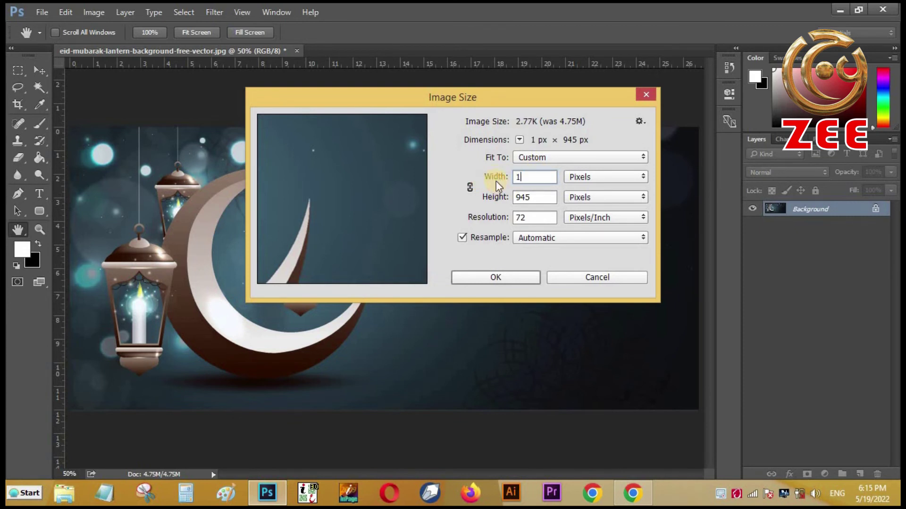
{"action": "type", "text": "920"}
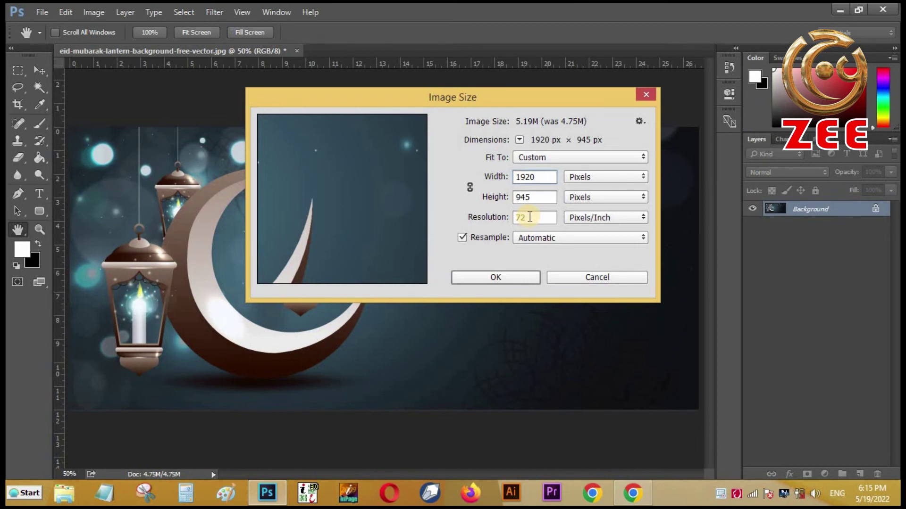
{"action": "left_click", "coordinate": [598, 179]}
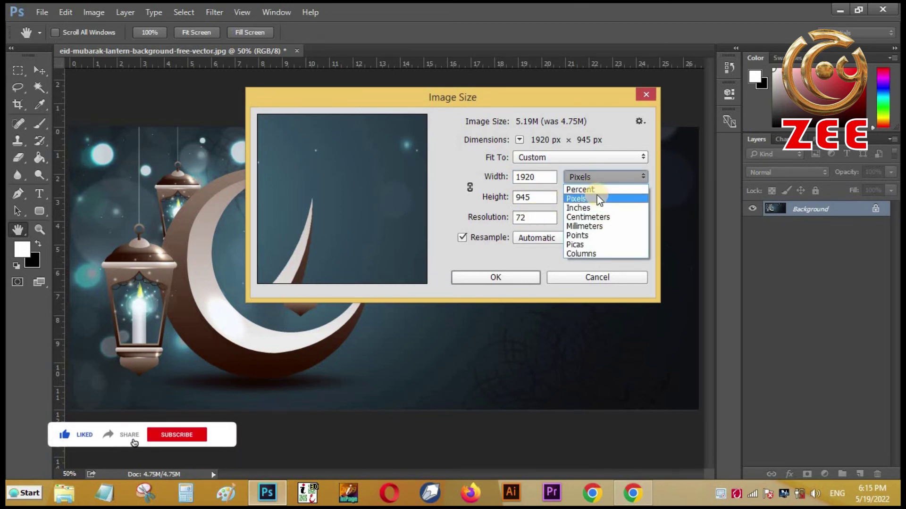
{"action": "left_click", "coordinate": [597, 196]}
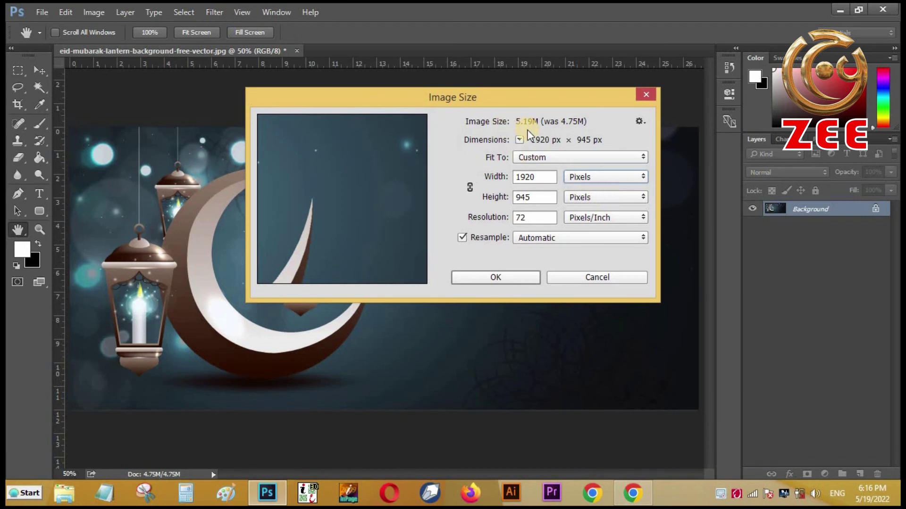
{"action": "left_click_drag", "start_coordinate": [542, 218], "coordinate": [512, 218]}
{"action": "type", "text": "300"}
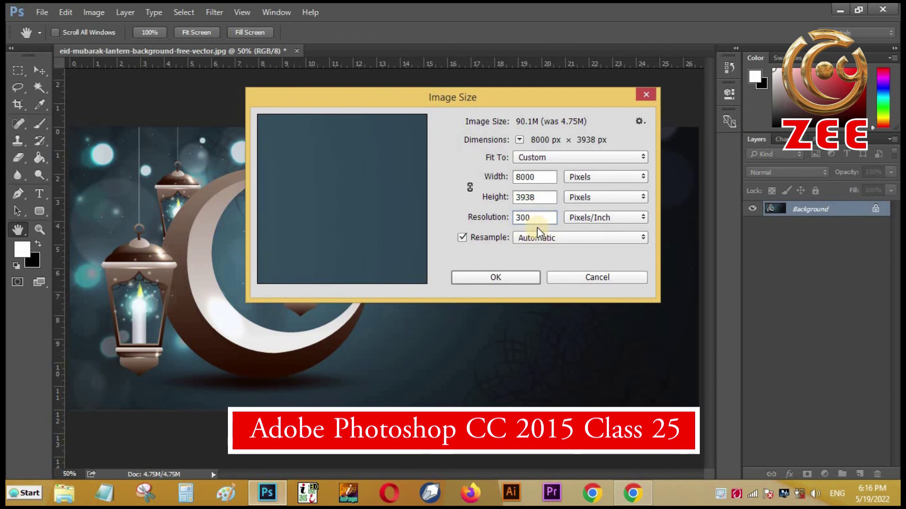
{"action": "left_click_drag", "start_coordinate": [559, 218], "coordinate": [517, 217]}
{"action": "type", "text": "7"}
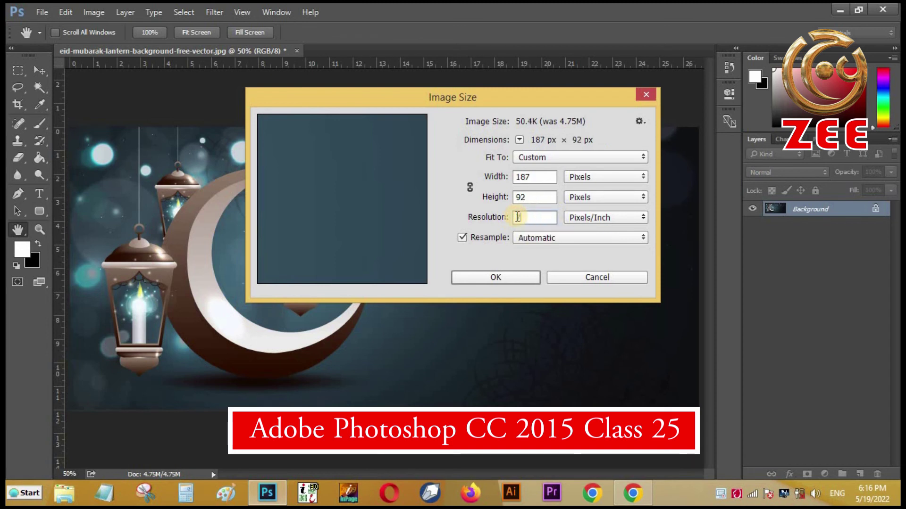
{"action": "type", "text": "0"}
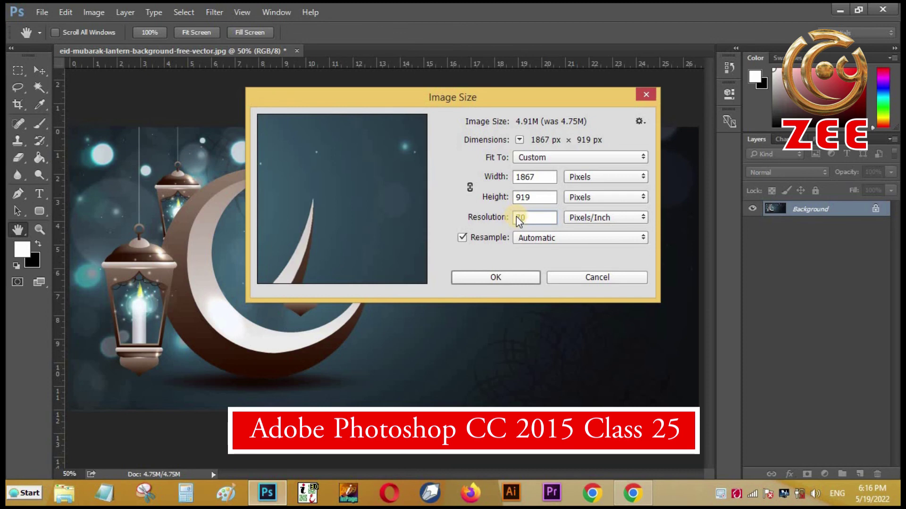
{"action": "key", "text": "BackSpace"}
{"action": "type", "text": "2"}
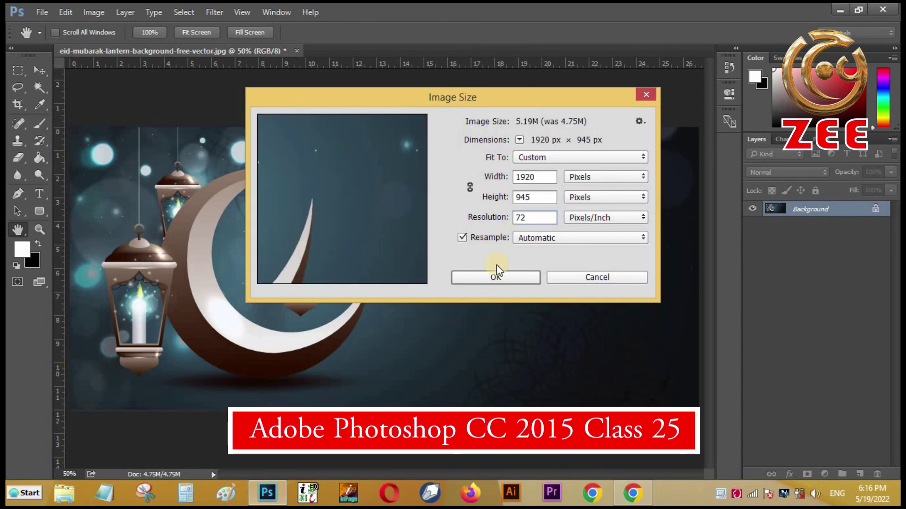
Confirm Image Size to resize the Eid background to 1920 × 945 px at 72 ppi.
{"action": "left_click", "coordinate": [495, 276]}
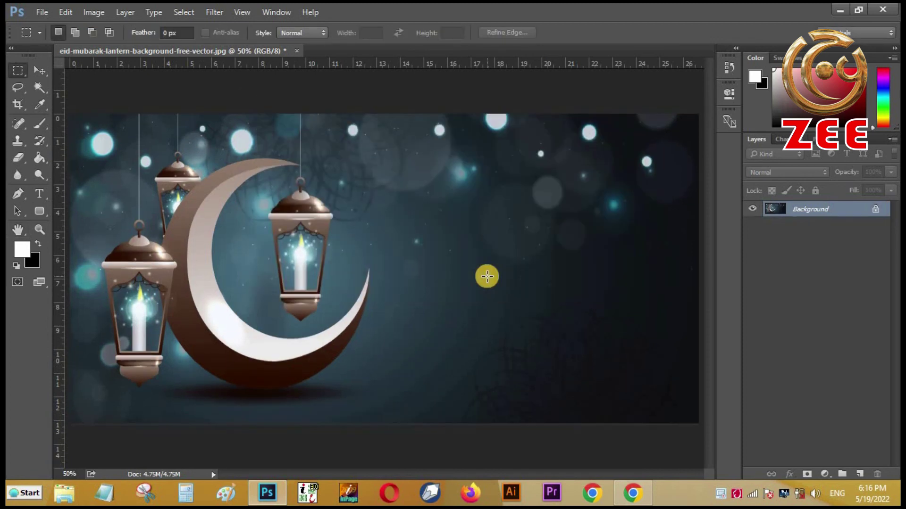